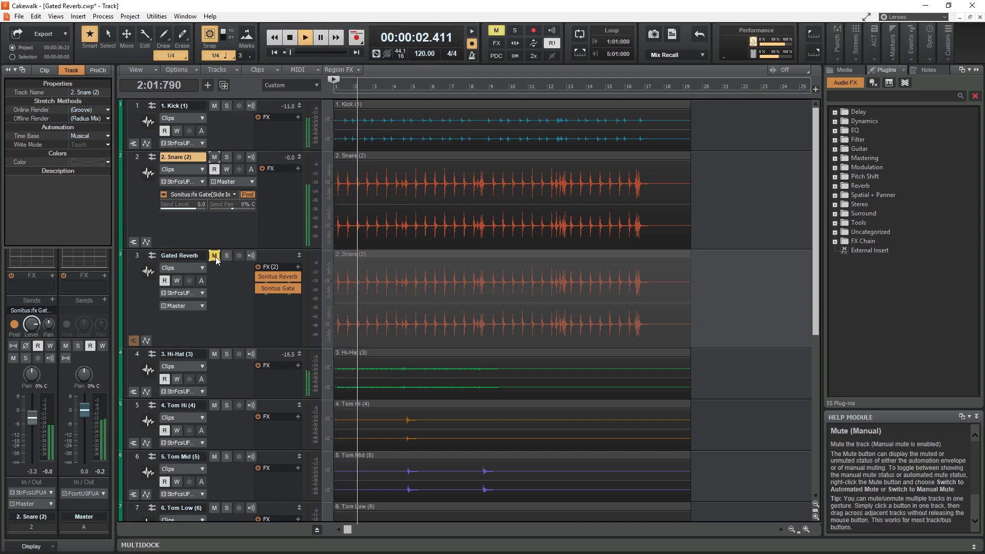
# Compare the drum mix with and without the Gated Reverb track by toggling its mute during playback.
pyautogui.click(215, 258)
pyautogui.click(214, 256)
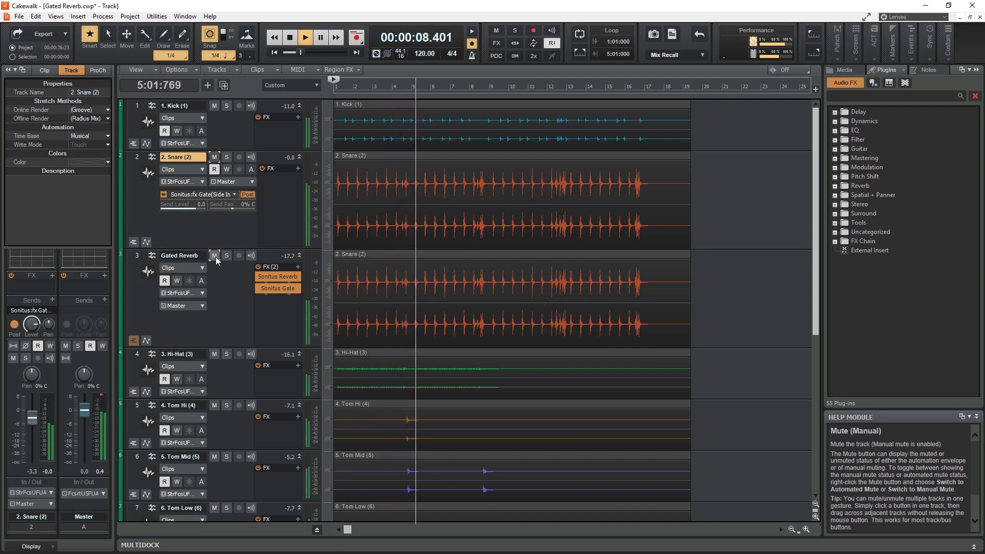
pyautogui.click(216, 258)
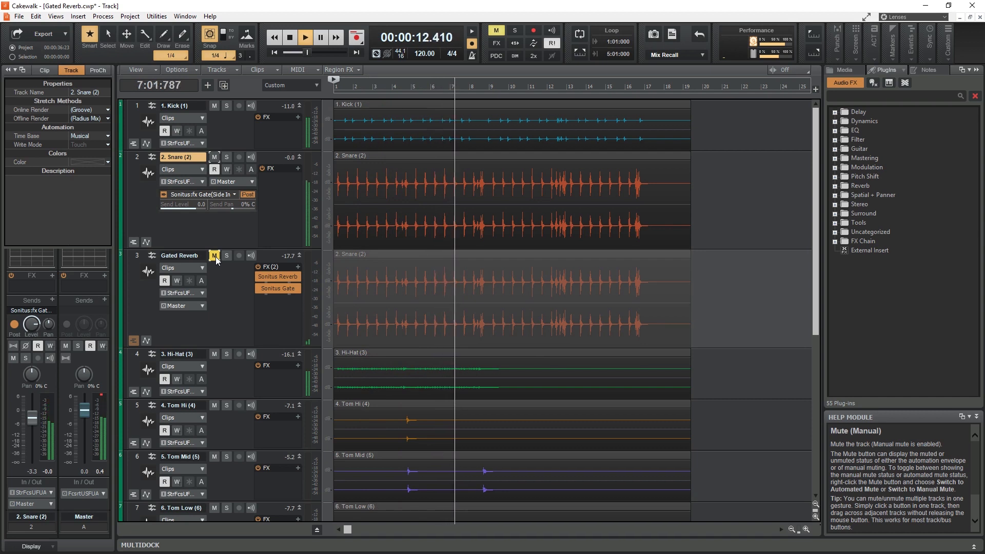
pyautogui.click(215, 258)
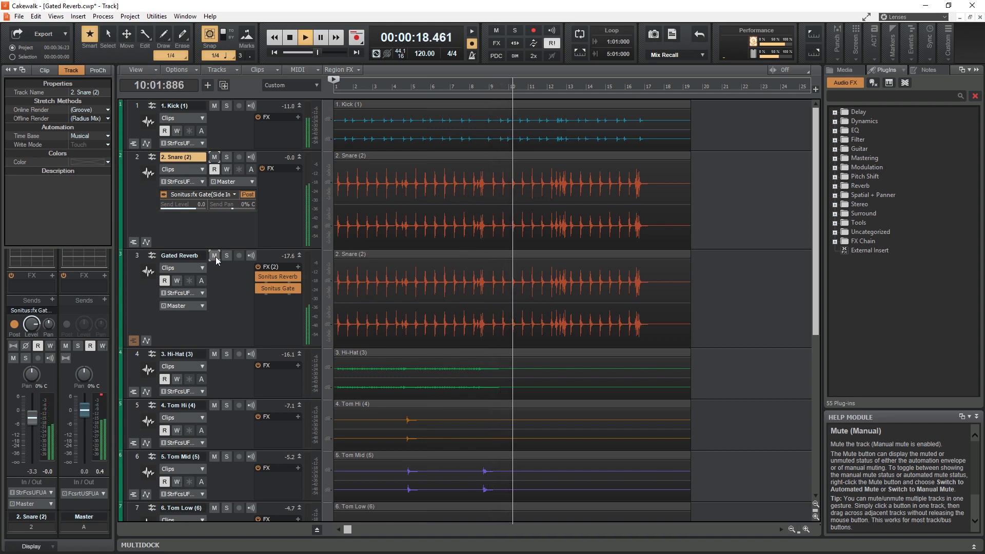
pyautogui.click(215, 258)
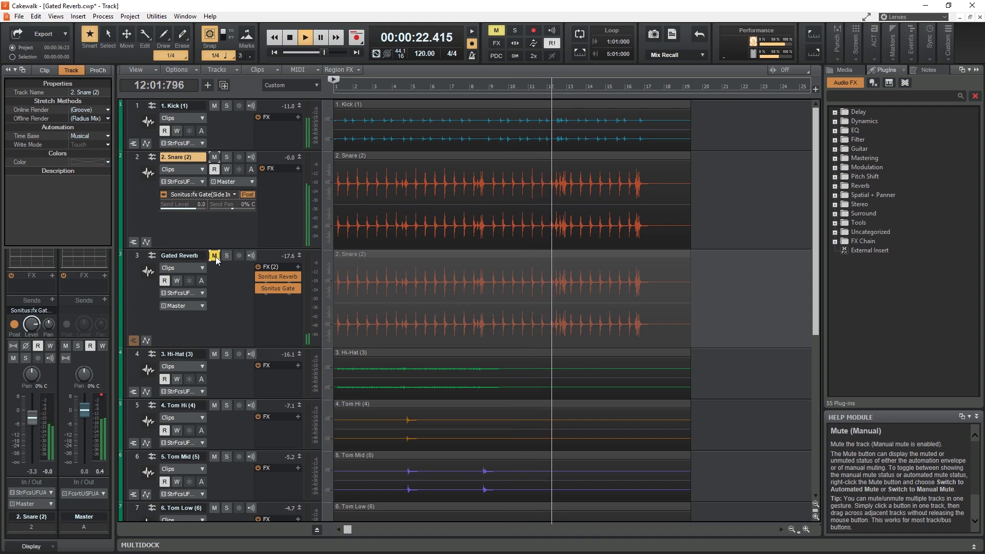
pyautogui.click(215, 256)
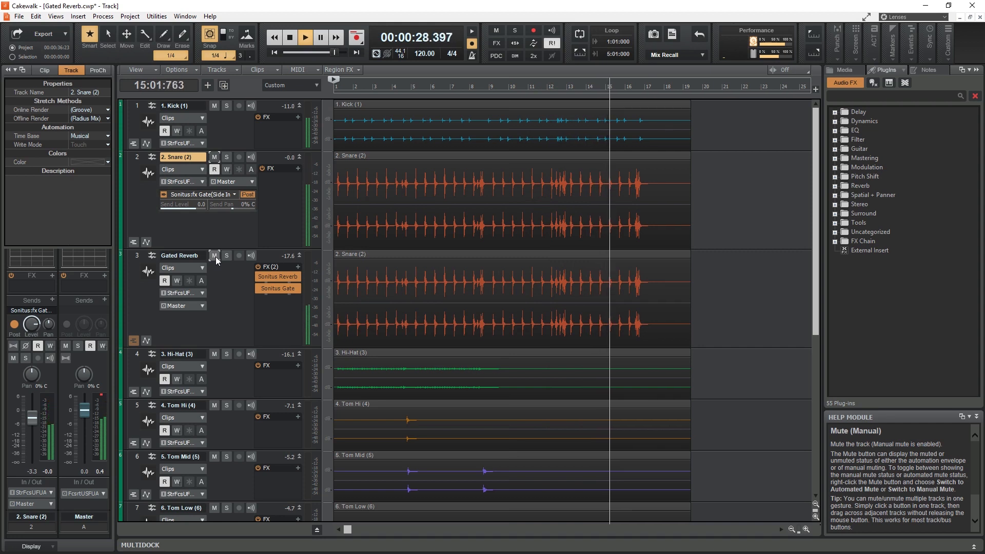
pyautogui.click(215, 259)
pyautogui.click(215, 259)
pyautogui.click(215, 258)
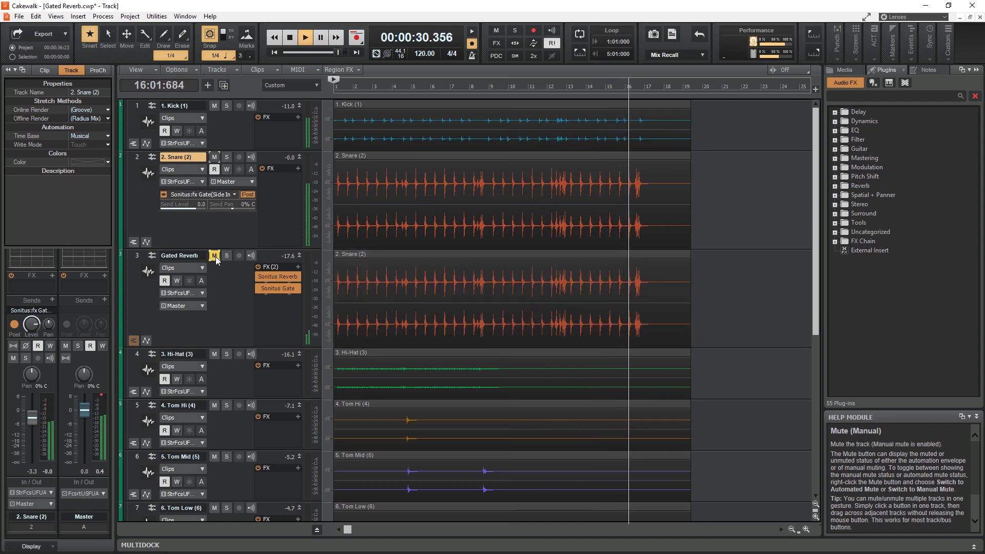
# Stop playback and close the Sonitus Gate window of the Gated Reverb track.
pyautogui.click(292, 38)
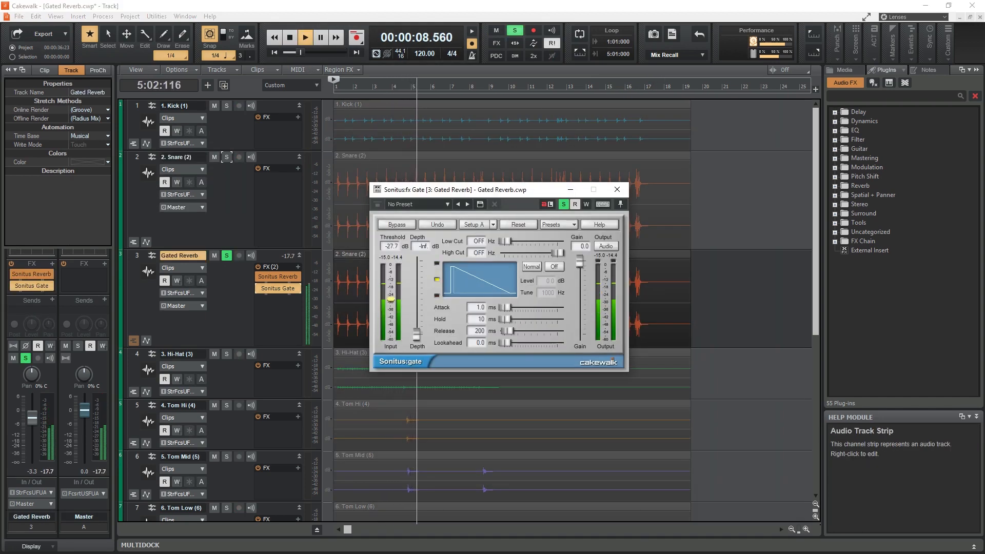
pyautogui.press('space')
pyautogui.click(617, 189)
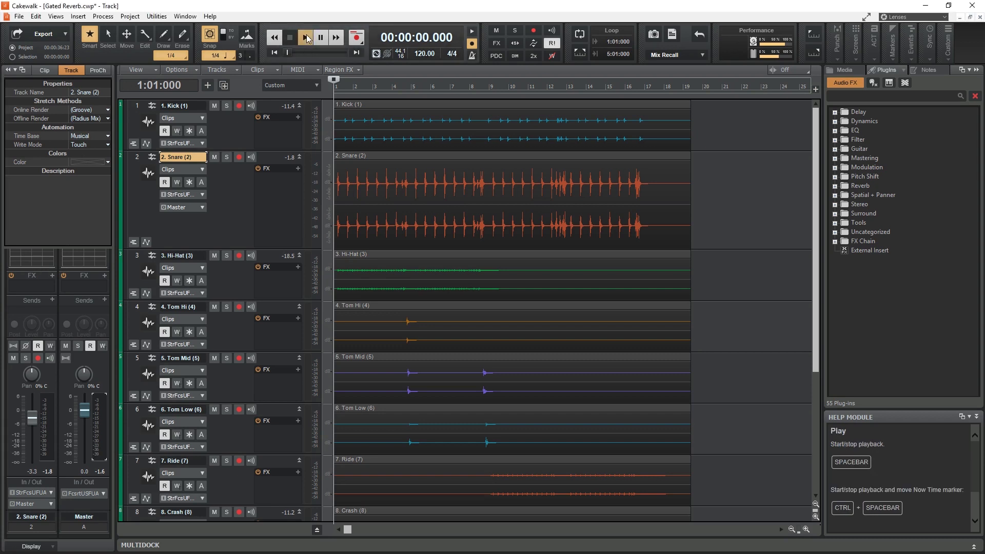
# Play the drum mix from the start and solo the snare track.
pyautogui.click(306, 38)
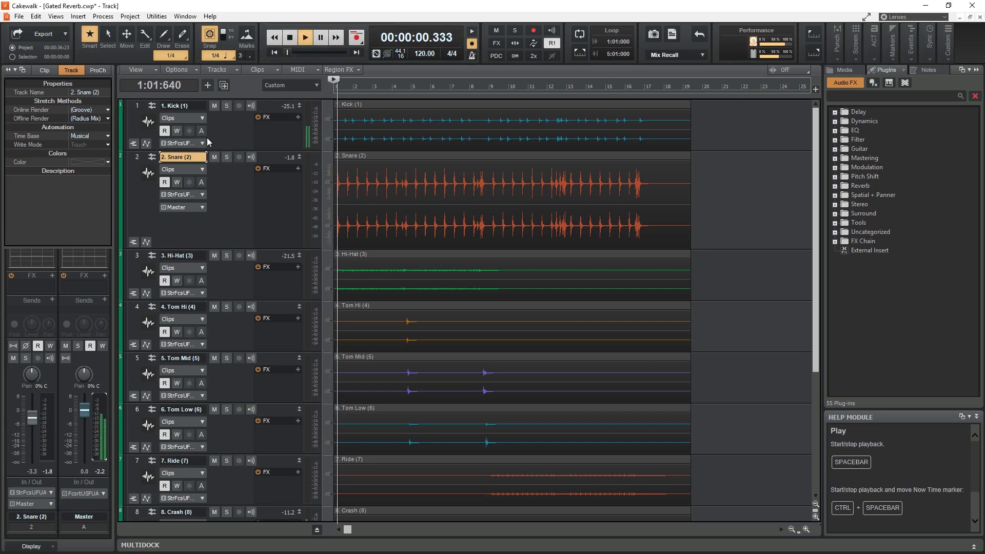
pyautogui.click(226, 157)
# Duplicate the snare track with its clip and name the copy Gated Reverb.
pyautogui.rightClick(222, 181)
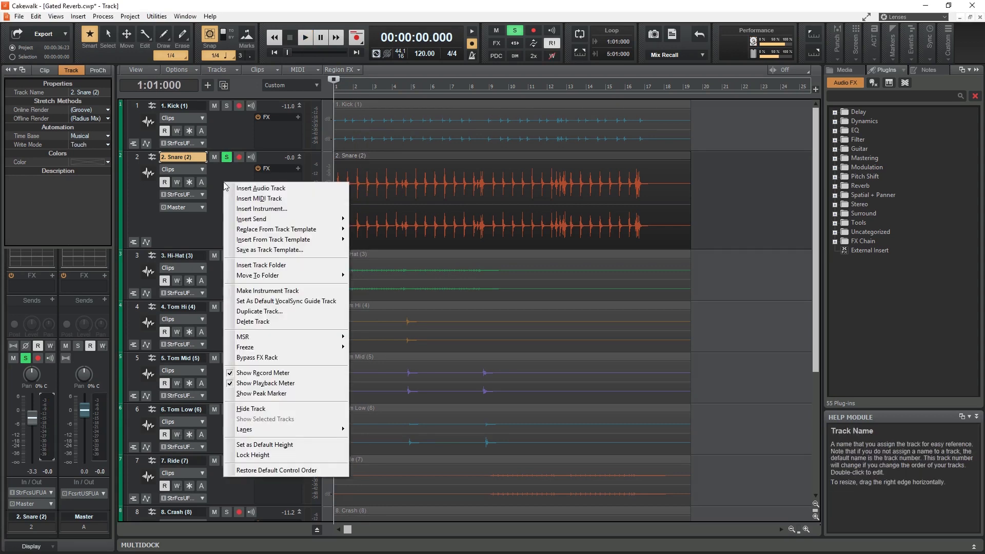
pyautogui.click(262, 310)
pyautogui.click(468, 338)
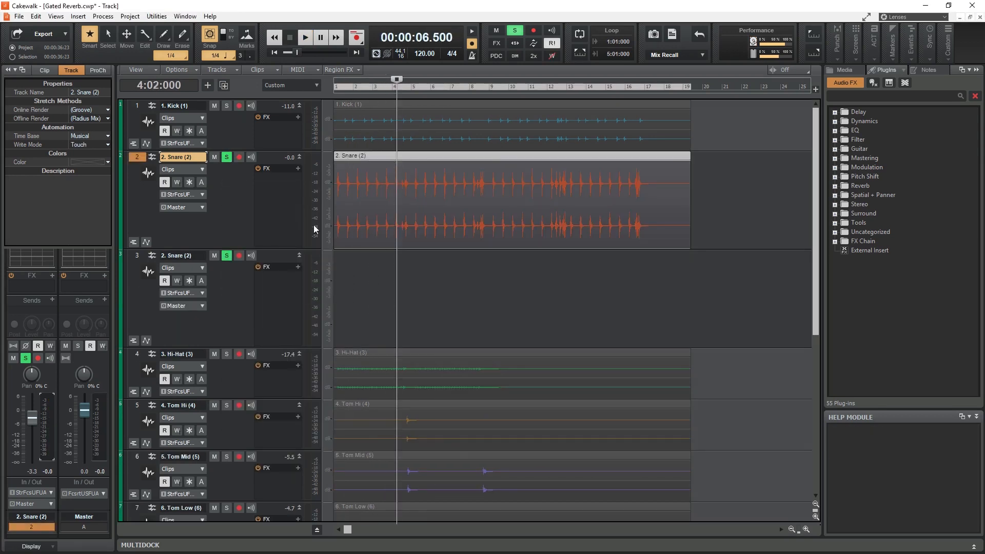
pyautogui.doubleClick(174, 255)
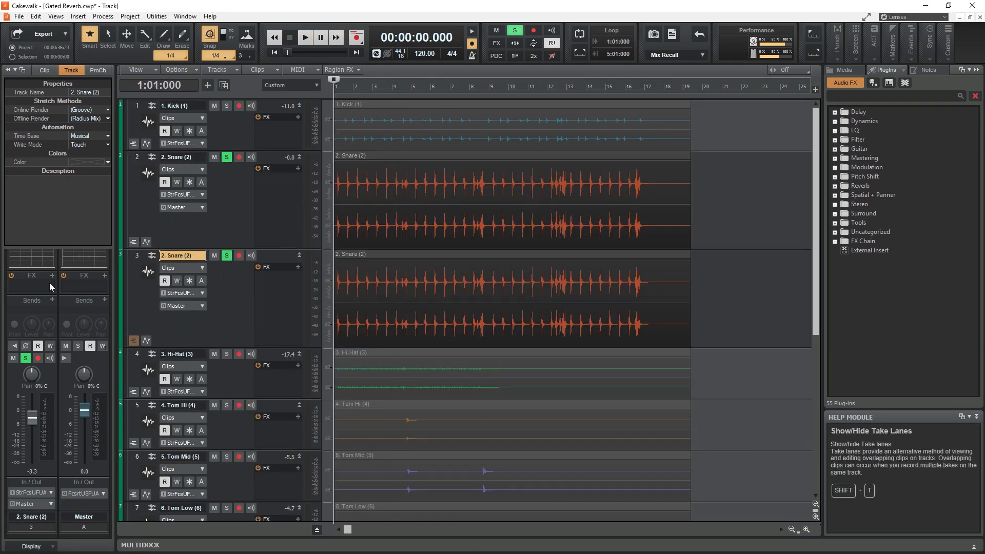
pyautogui.write('Gated Reverb')
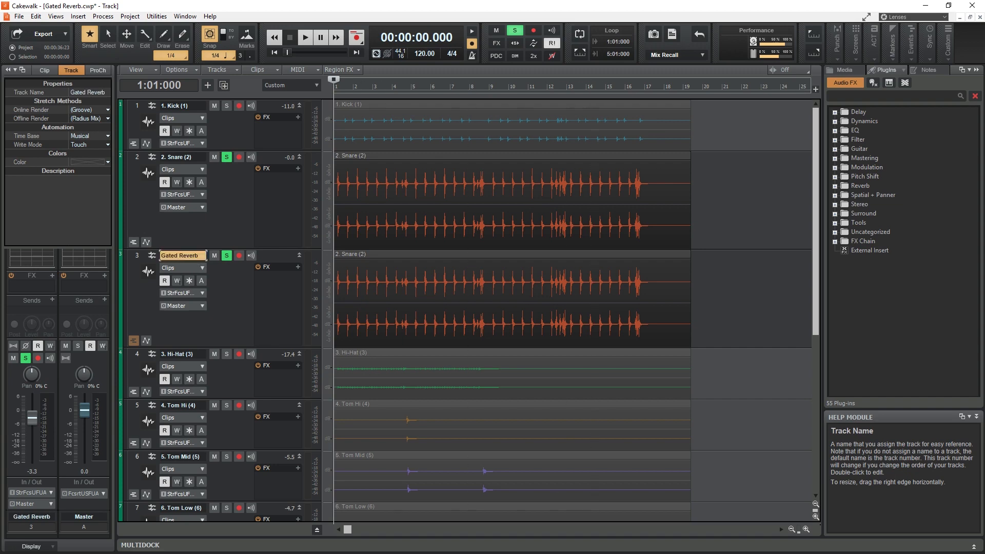
# Insert the Sonitus Reverb effect on the Gated Reverb track with its Dry level at -Inf, and move its window over the clips.
pyautogui.rightClick(279, 291)
pyautogui.moveTo(318, 297)
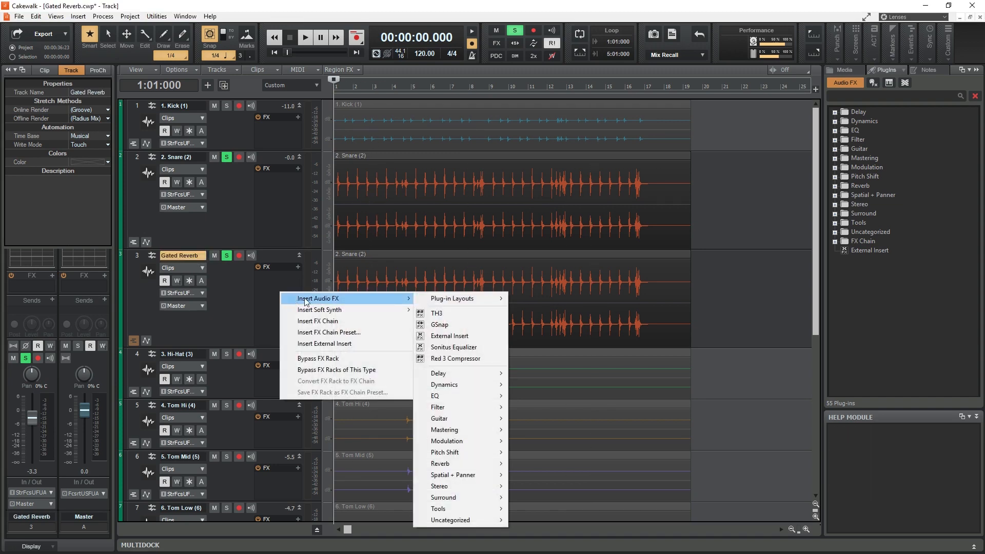
pyautogui.moveTo(451, 463)
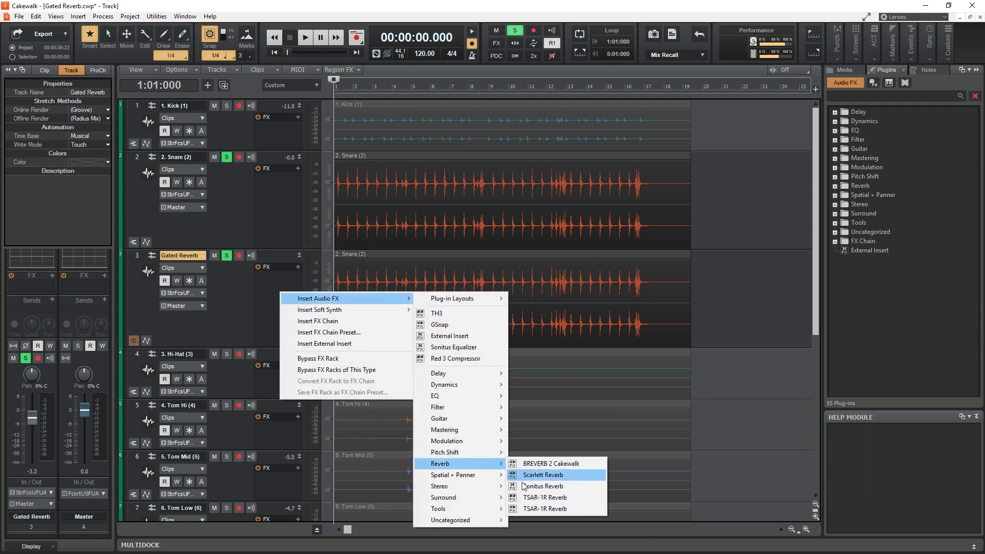
pyautogui.click(543, 486)
pyautogui.moveTo(123, 10); pyautogui.dragTo(493, 196)
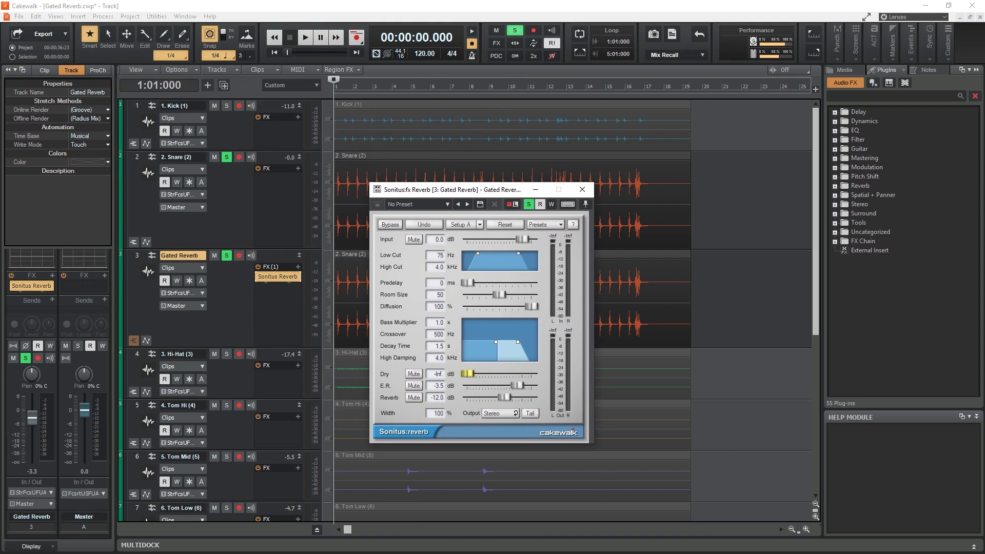
# Insert the Sonitus Gate effect after the reverb on the Gated Reverb track.
pyautogui.rightClick(262, 303)
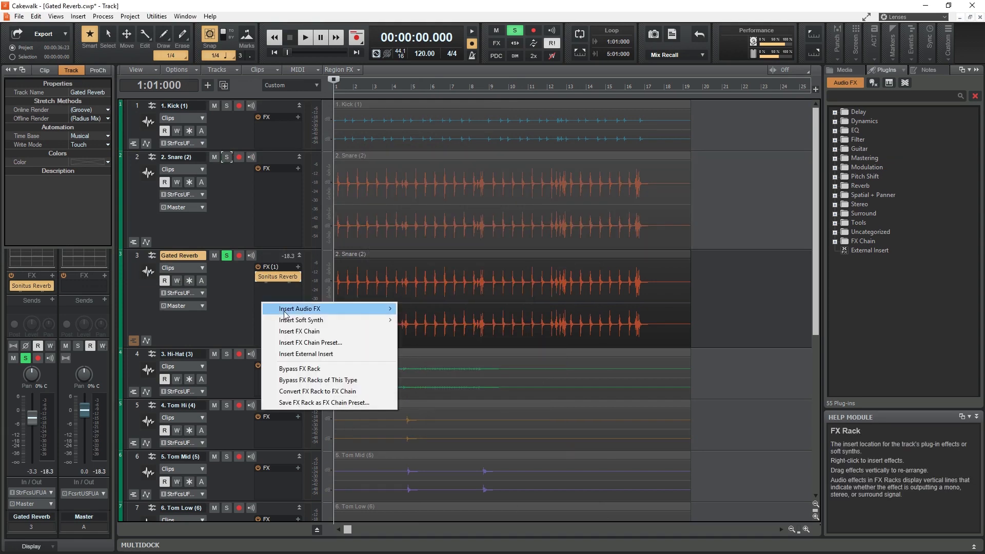
pyautogui.moveTo(307, 309)
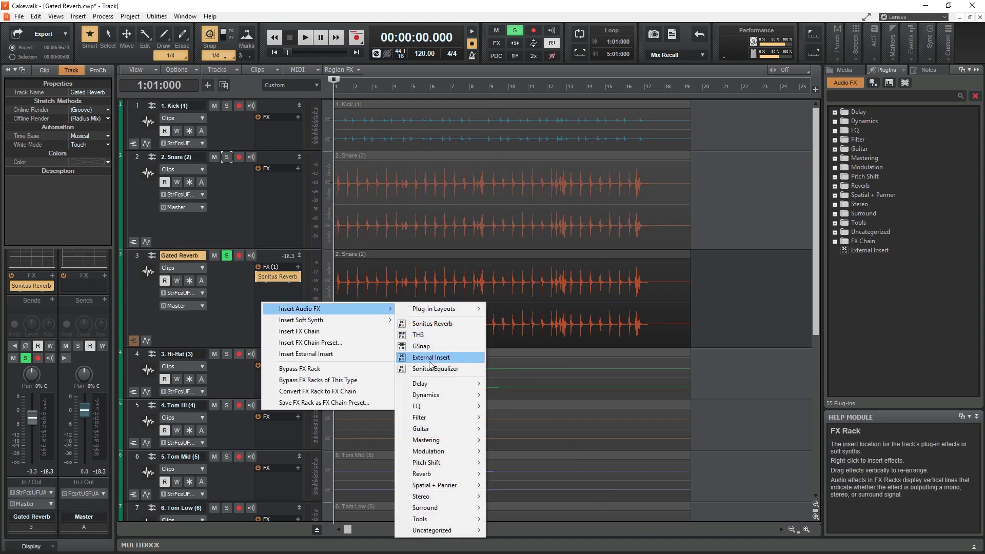
pyautogui.moveTo(442, 396)
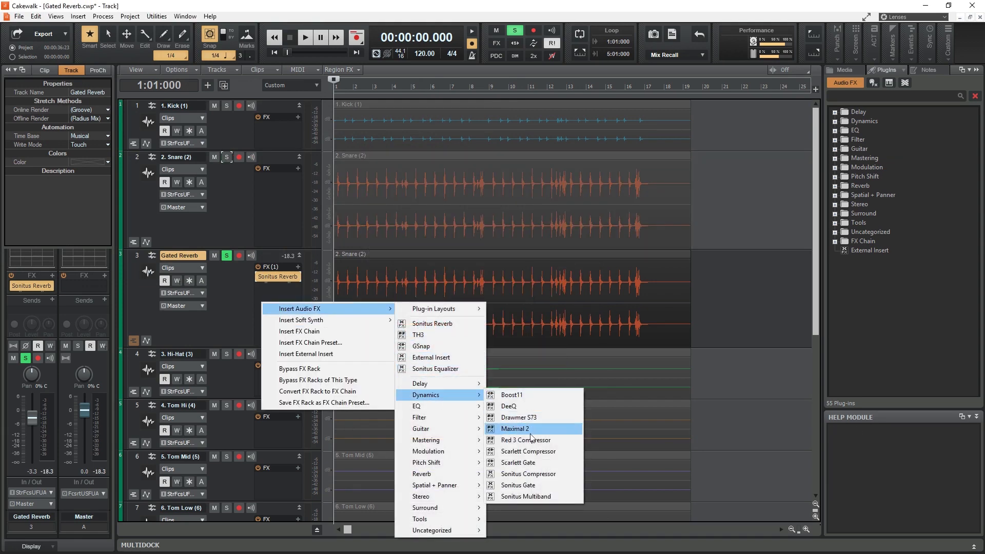
pyautogui.click(519, 485)
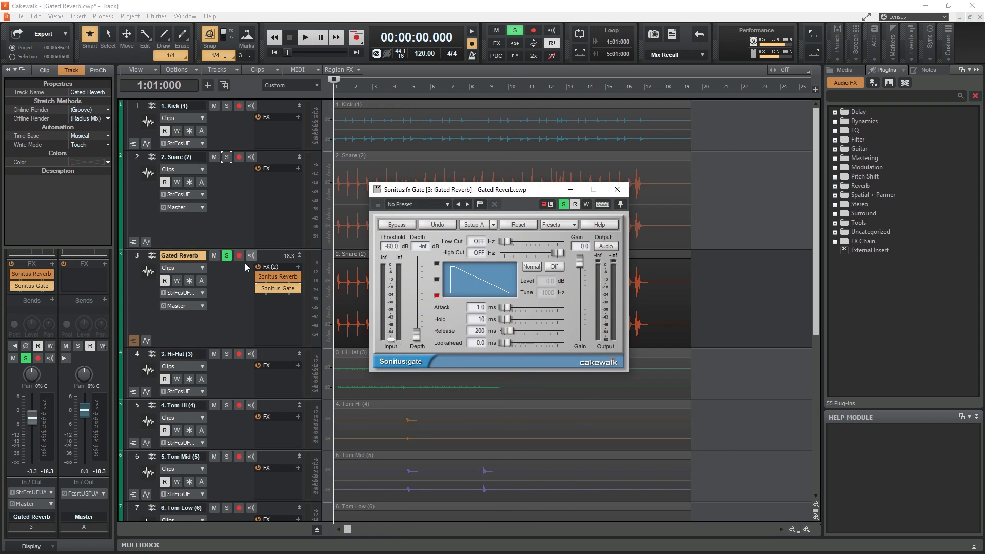
# Set the Sonitus Gate threshold to about -27.7 dB while playing the Gated Reverb track, stop playback and close the gate window.
pyautogui.press('space')
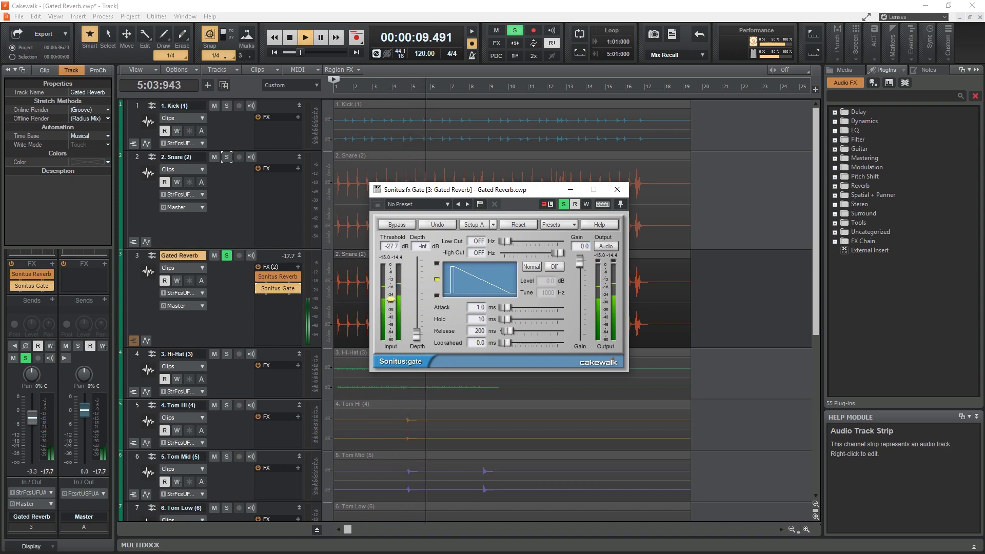
pyautogui.press('space')
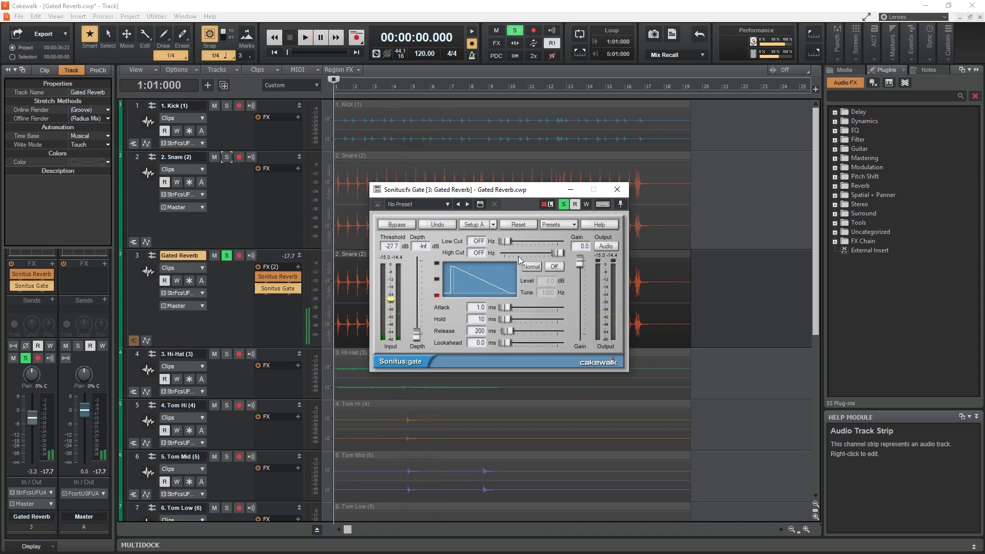
pyautogui.click(617, 189)
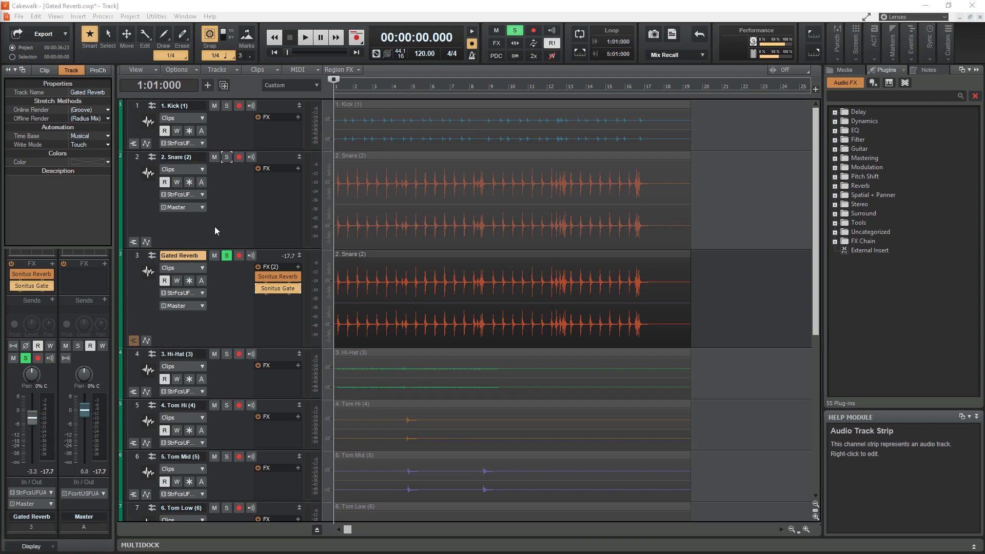
# Add a send on the snare track to the side input of the Sonitus Gate on the Gated Reverb track.
pyautogui.rightClick(215, 227)
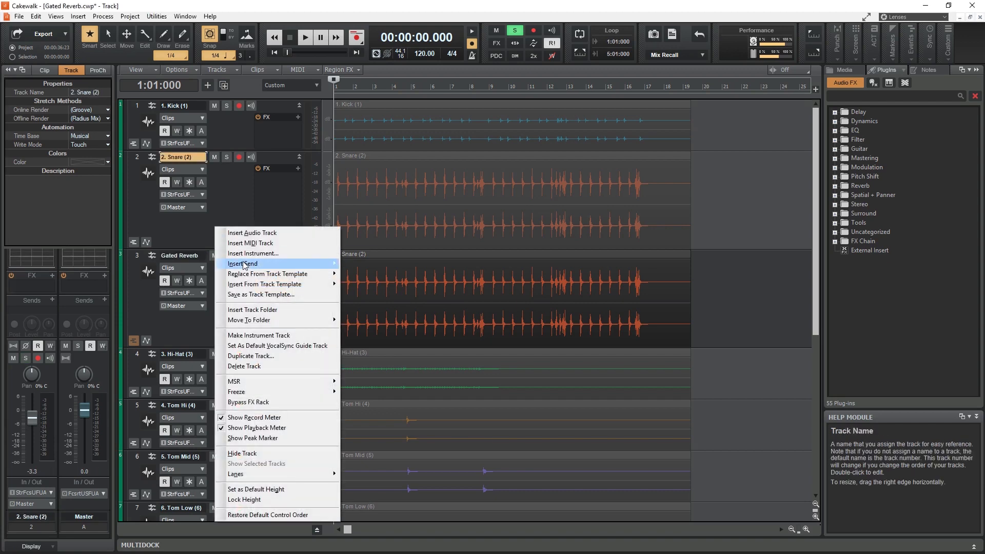
pyautogui.moveTo(243, 265)
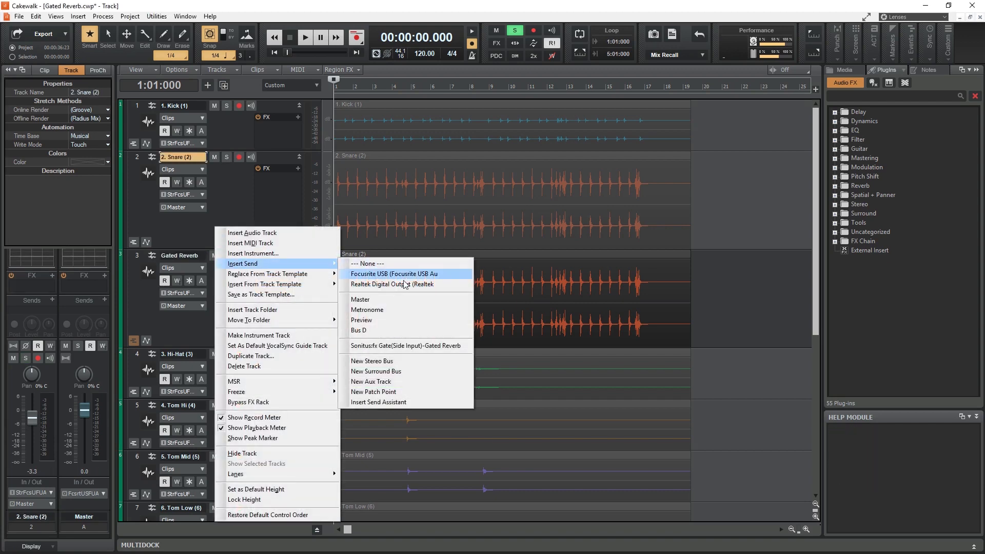
pyautogui.click(419, 346)
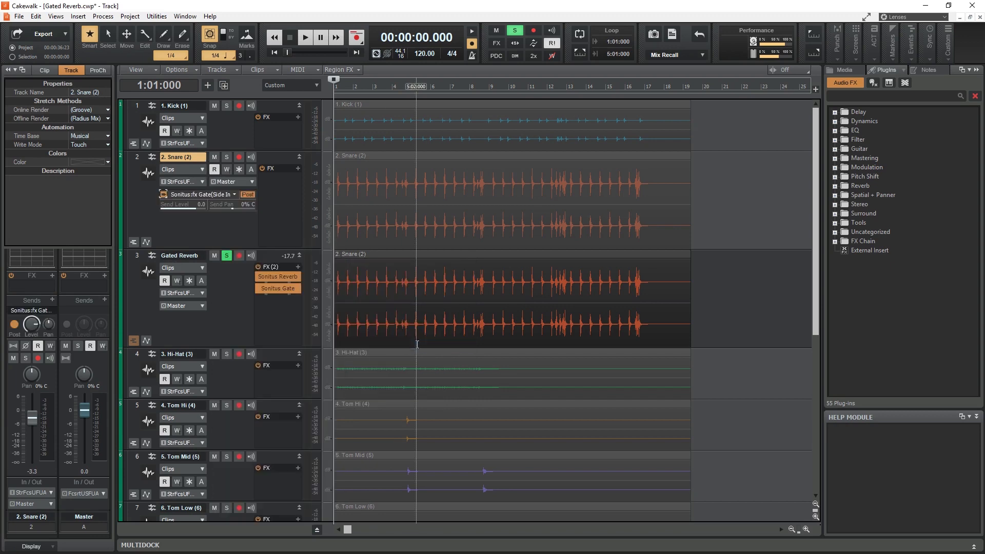
# Reopen the Sonitus Gate, play with the snare track also soloed, and lower the threshold to about -35.5 dB.
pyautogui.doubleClick(273, 290)
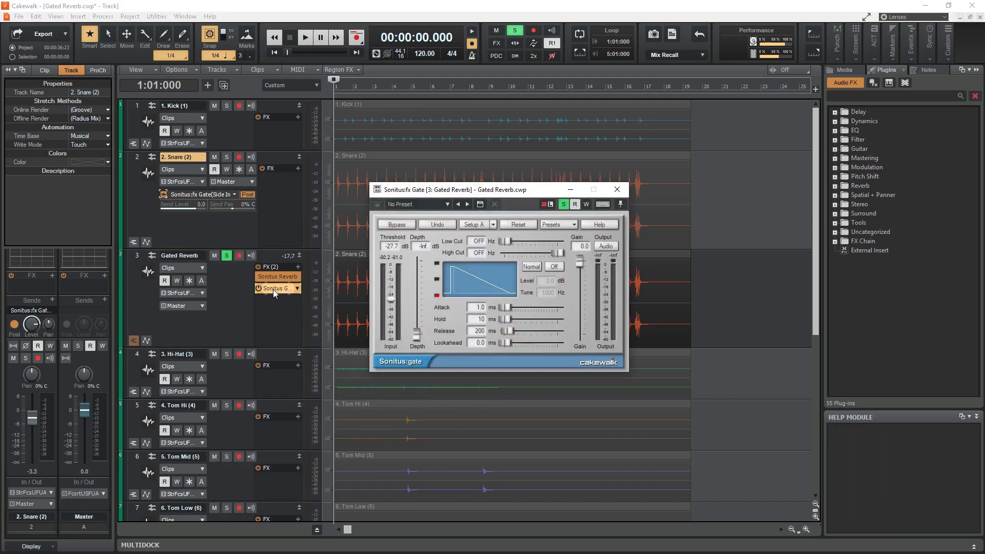
pyautogui.click(300, 41)
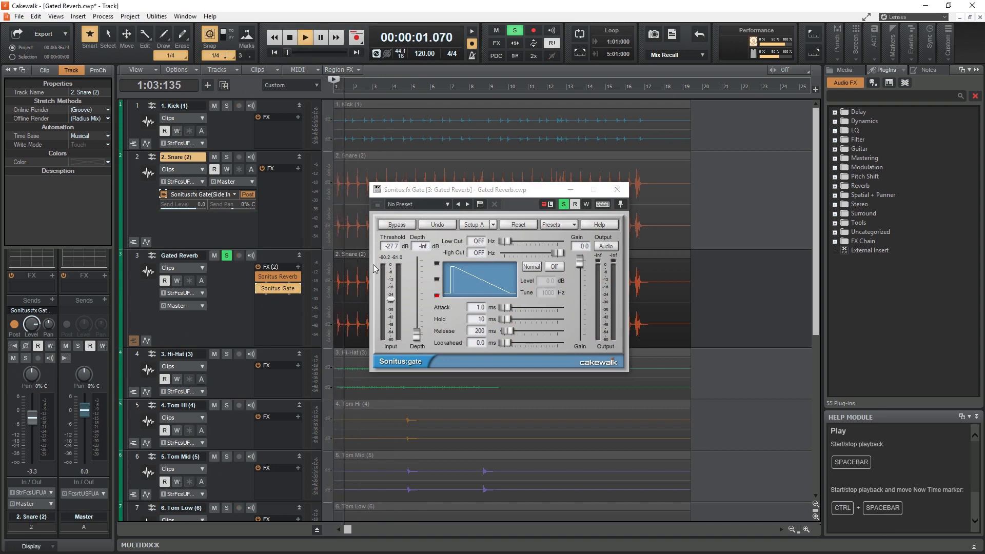
pyautogui.click(226, 156)
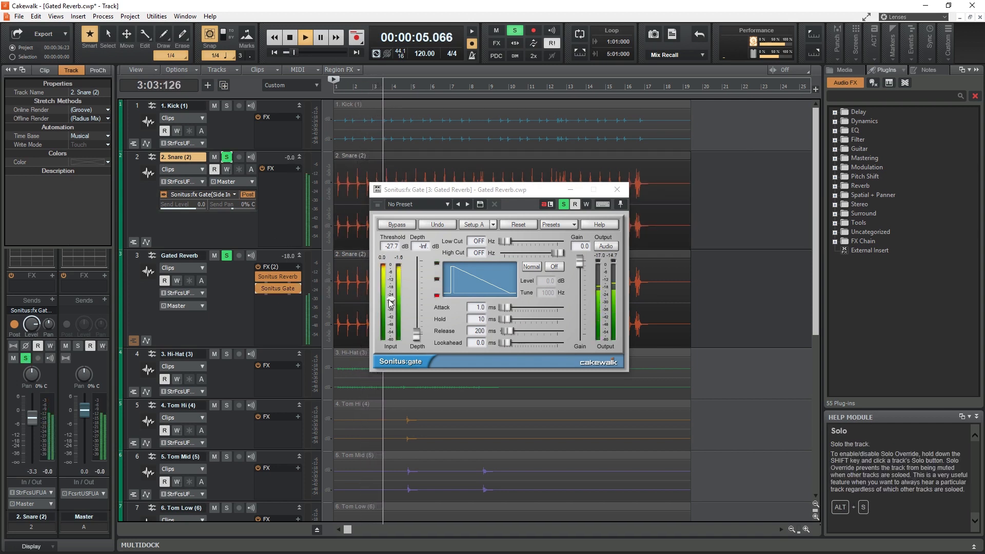
pyautogui.moveTo(392, 297); pyautogui.dragTo(391, 309)
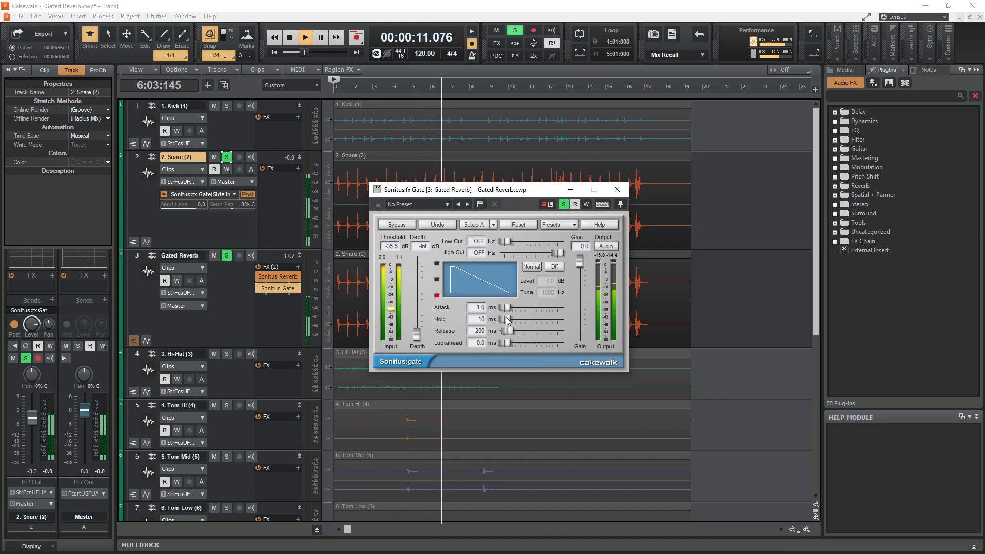
# Shape the gate during playback with a hold of 160 ms, a release of 327 ms and a threshold of -37.5 dB.
pyautogui.moveTo(507, 319); pyautogui.dragTo(508, 319)
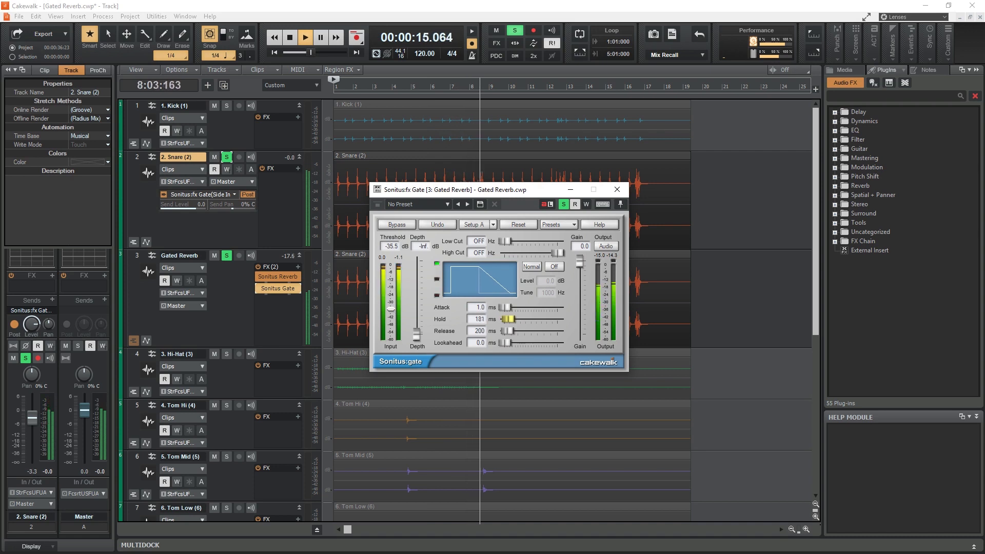
pyautogui.moveTo(508, 319); pyautogui.dragTo(509, 332)
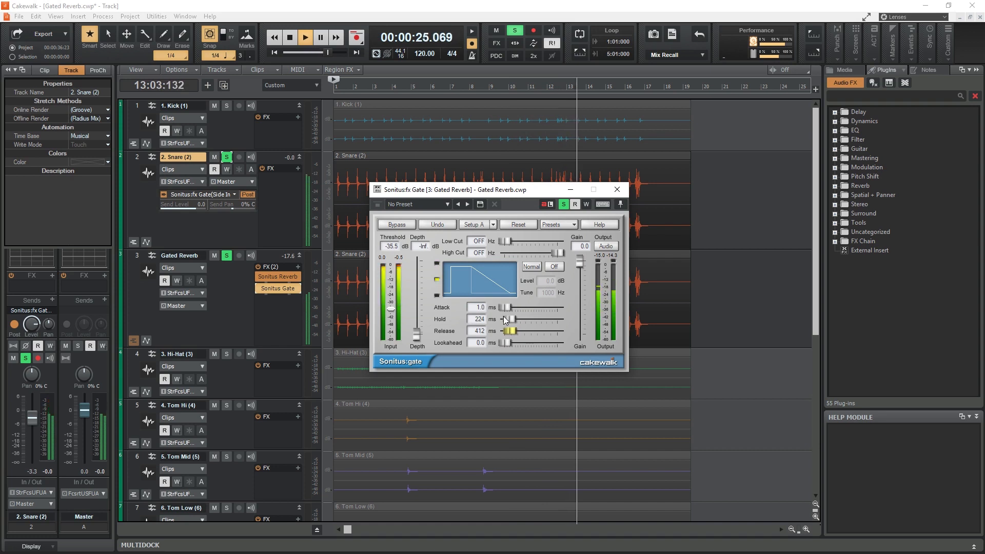
pyautogui.moveTo(509, 332); pyautogui.dragTo(510, 335)
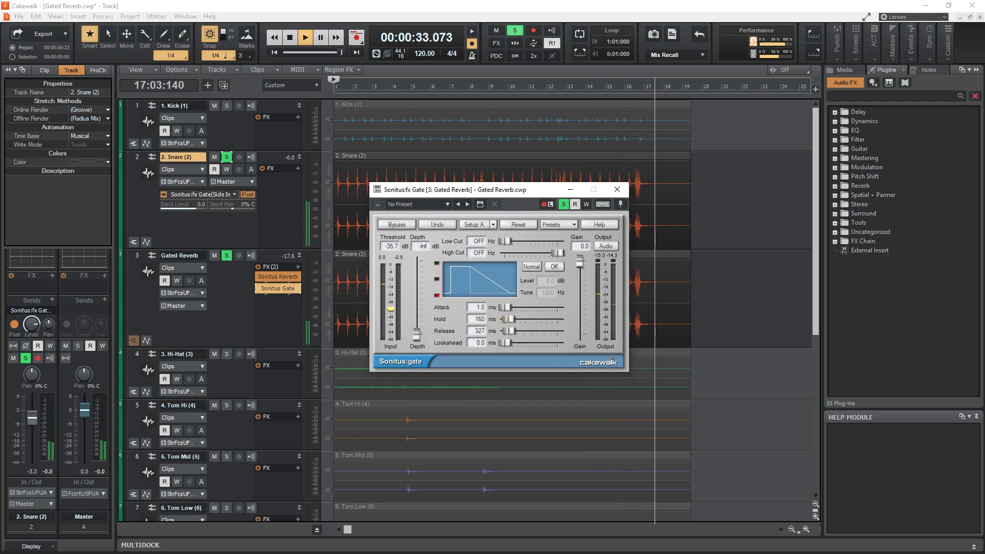
pyautogui.moveTo(391, 309); pyautogui.dragTo(390, 312)
# Replay the project from the start, toggling the snare track's solo to compare the gated reverb alone and with the snare.
pyautogui.click(274, 52)
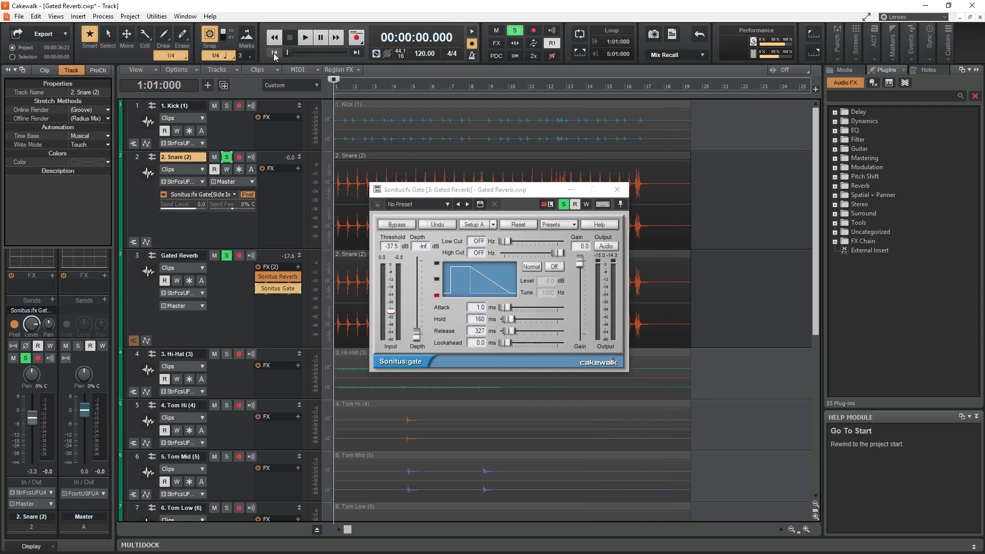
pyautogui.click(305, 37)
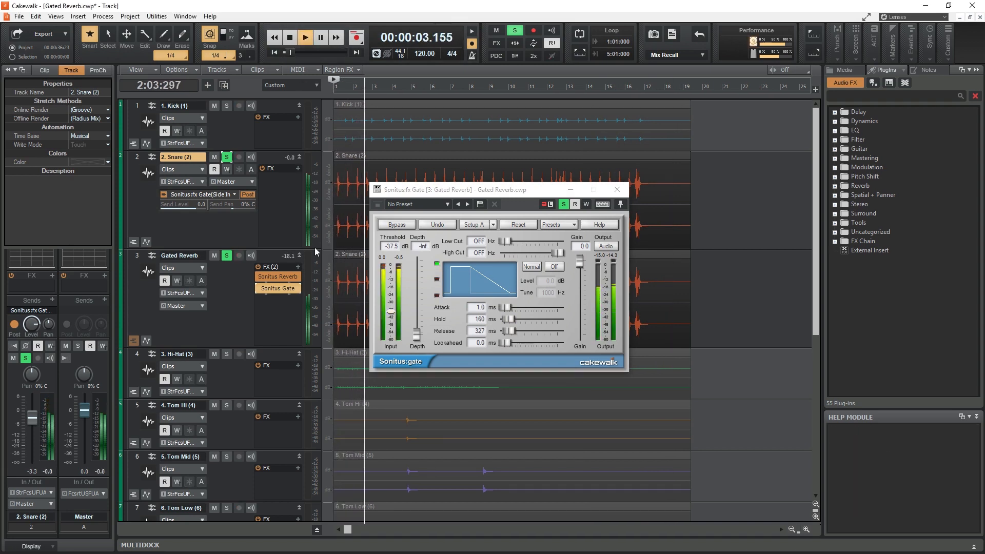
pyautogui.click(227, 156)
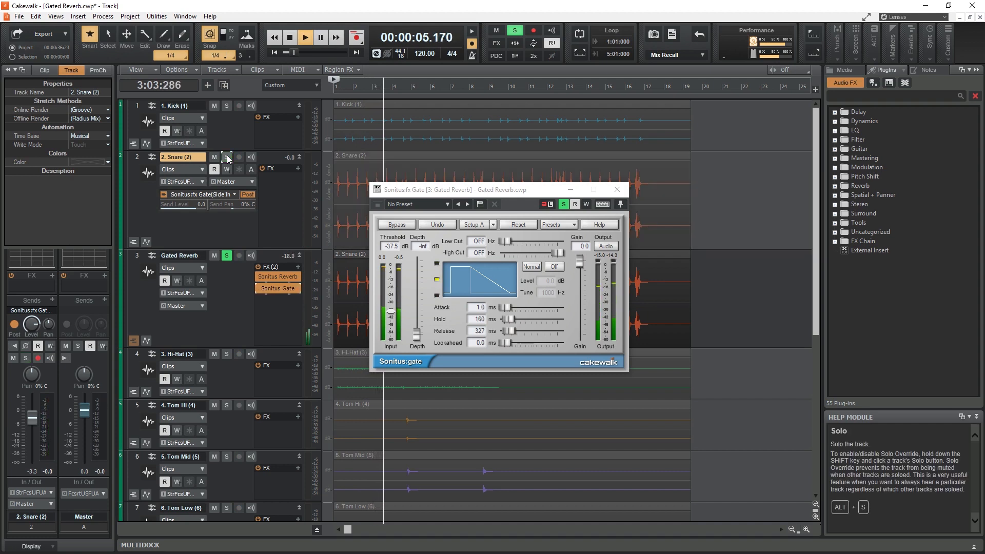
pyautogui.click(227, 157)
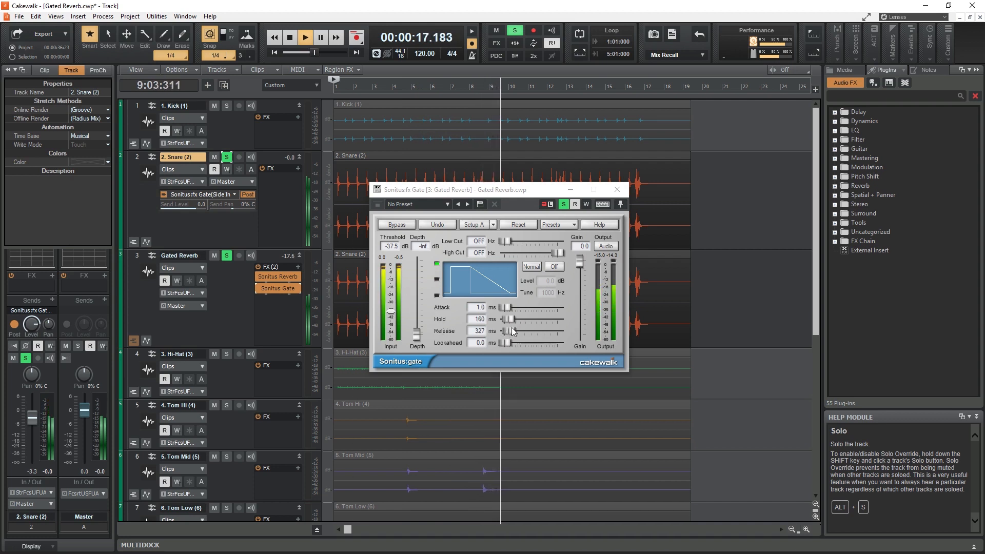
# Fine-tune the gate's hold to 156 ms and its release to 321 ms.
pyautogui.moveTo(513, 319); pyautogui.dragTo(509, 331)
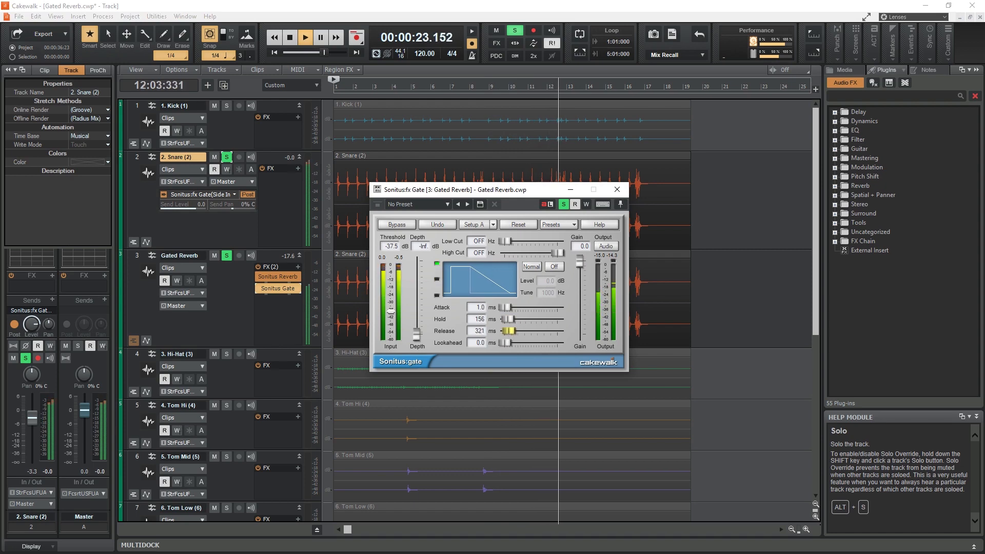